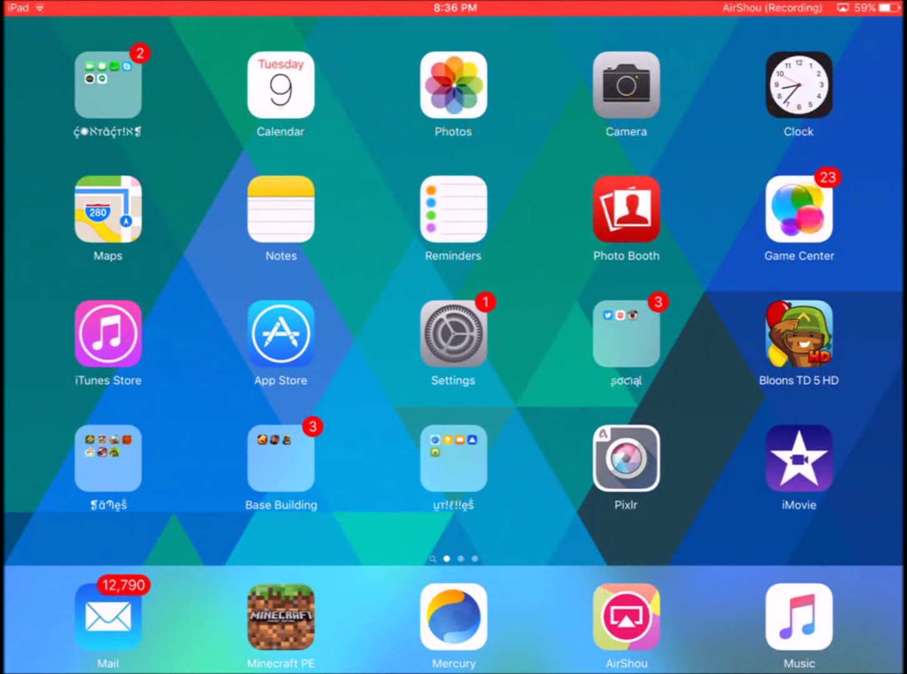
Open AirShou from the dock to view recording, then go home and open the utilities folder.
click(626, 617)
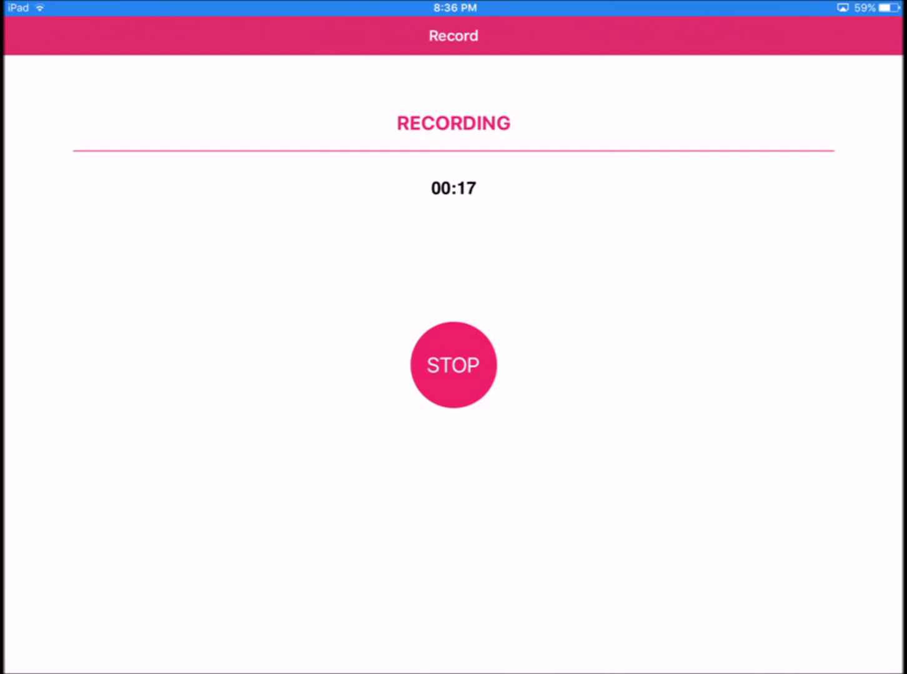
key(Home)
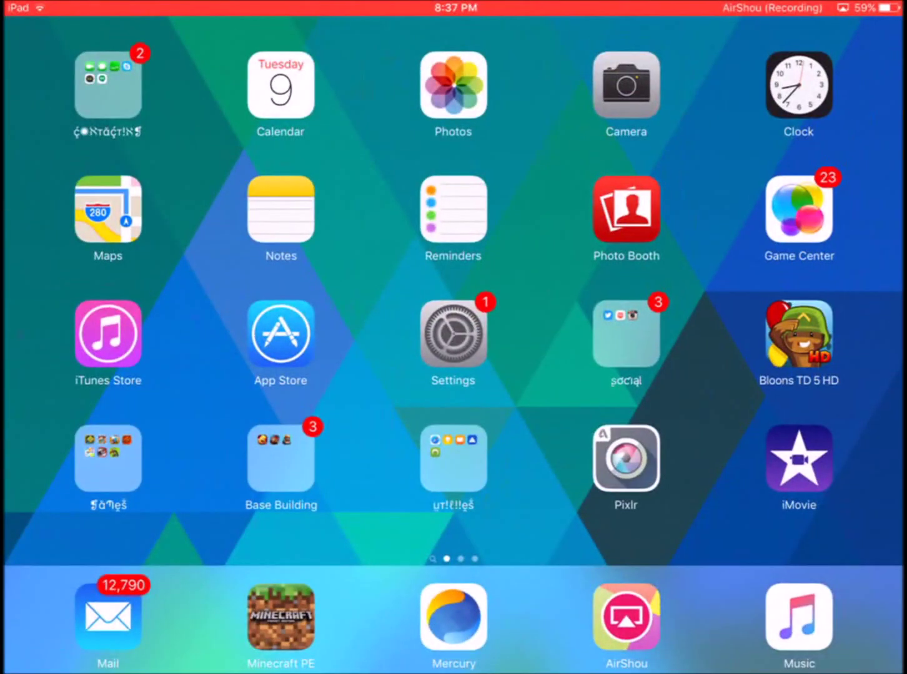
click(453, 458)
click(285, 168)
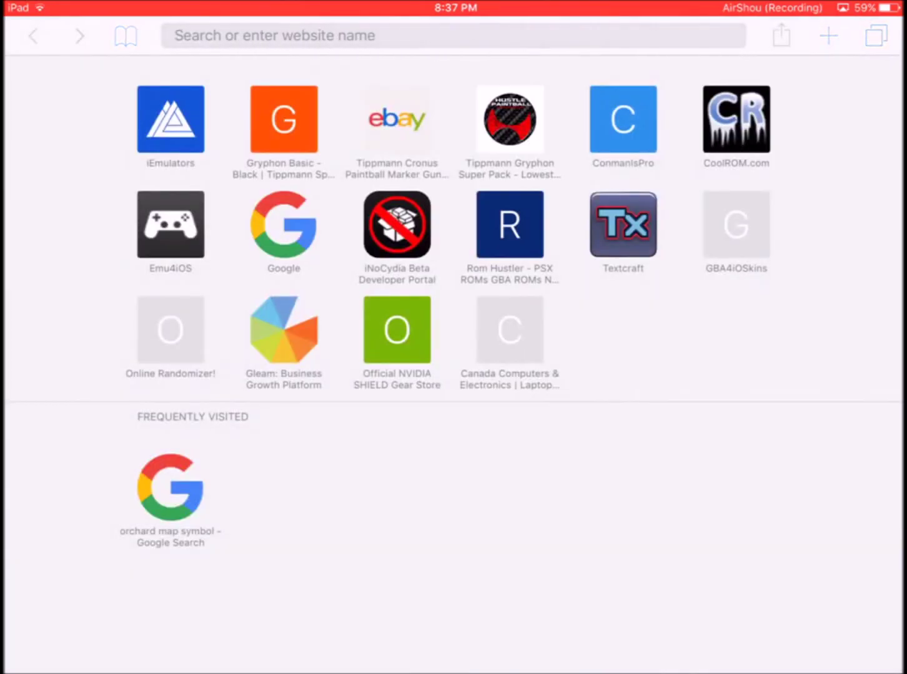
text(w)
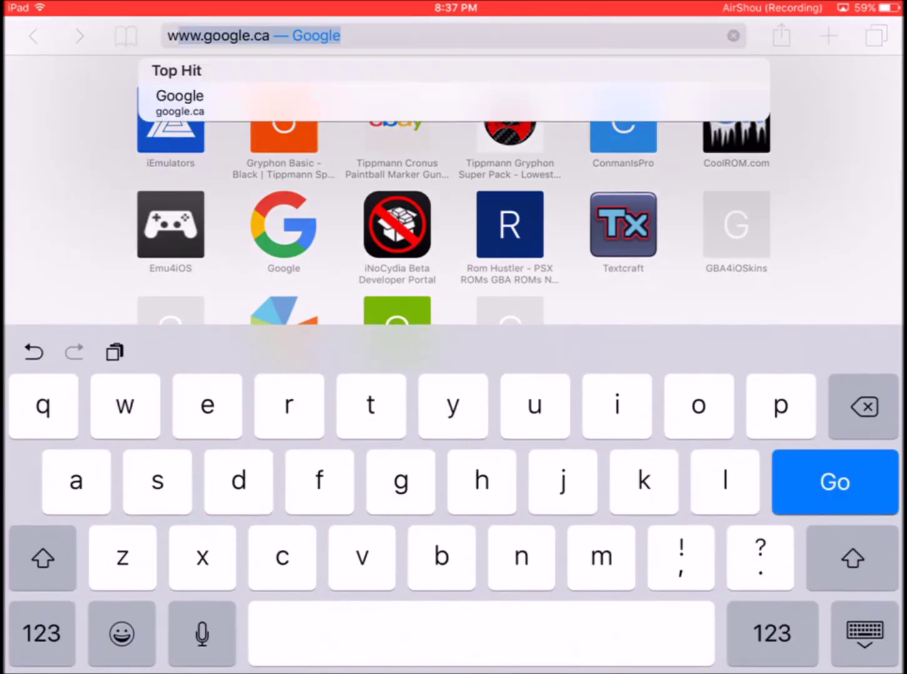
text(ww.)
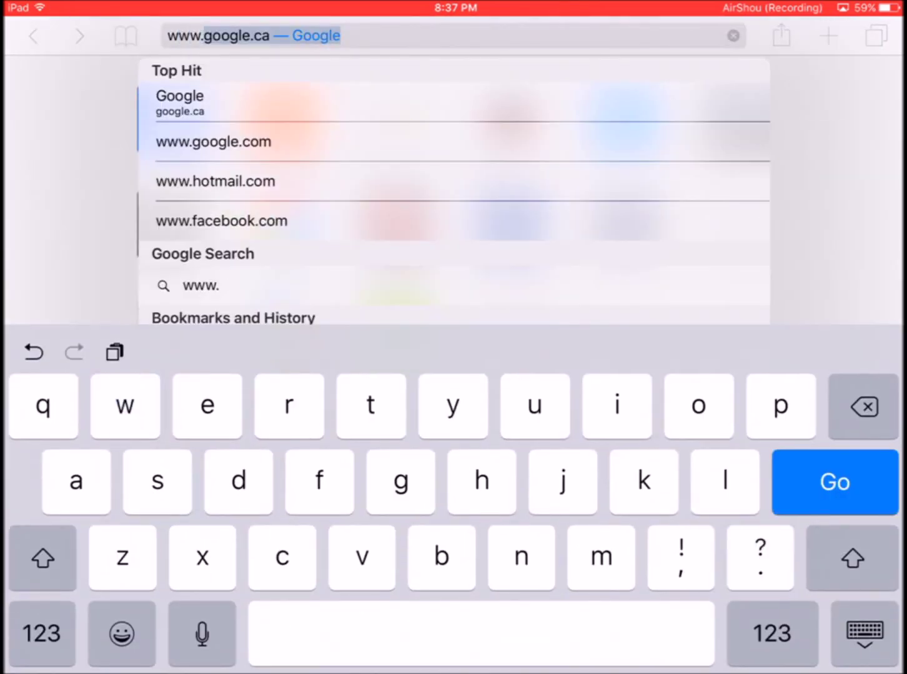
text(shou.tv)
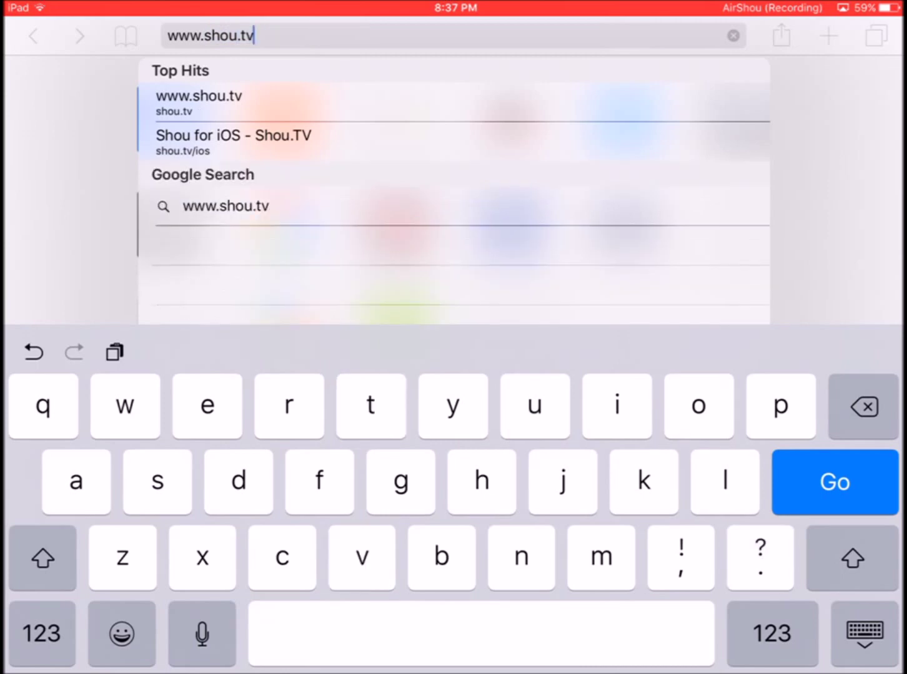
text(/ios)
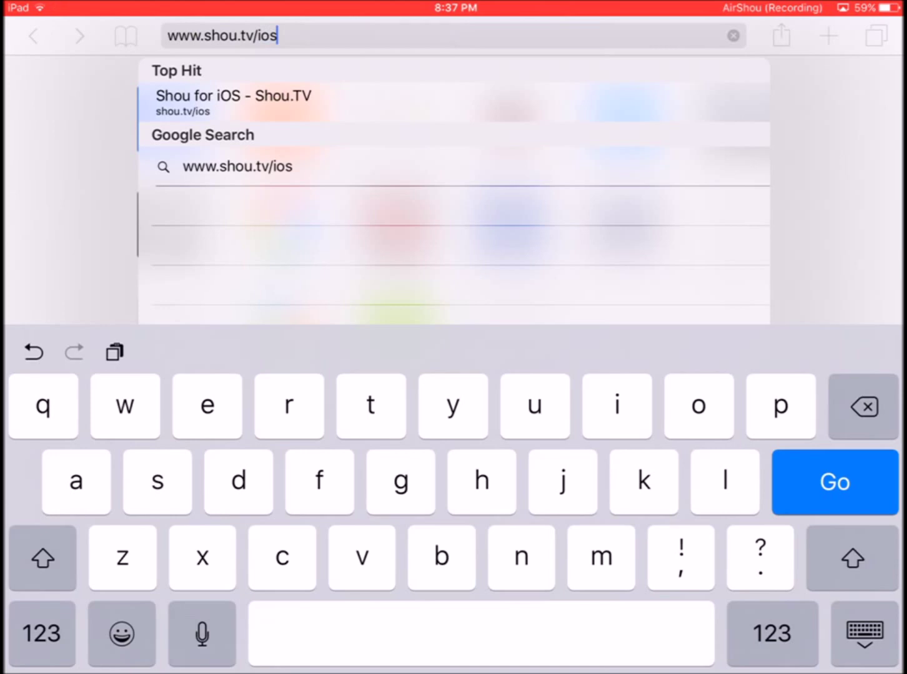
key(Return)
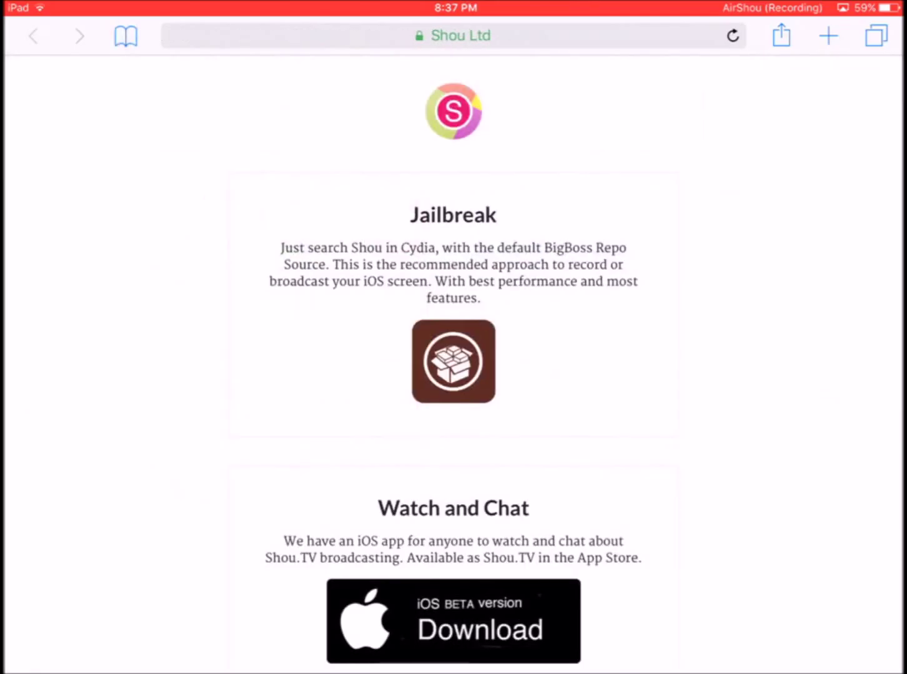
scroll(454, 354, down, 1)
scroll(453, 355, up, 2)
scroll(453, 354, down, 3)
scroll(453, 354, up, 3)
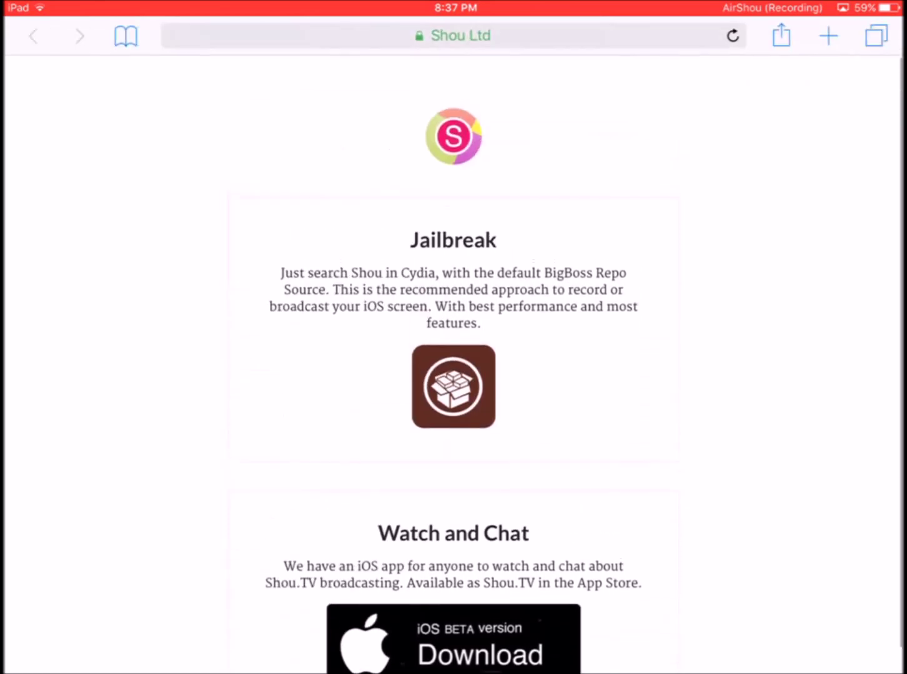
scroll(454, 354, down, 2)
scroll(453, 355, up, 2)
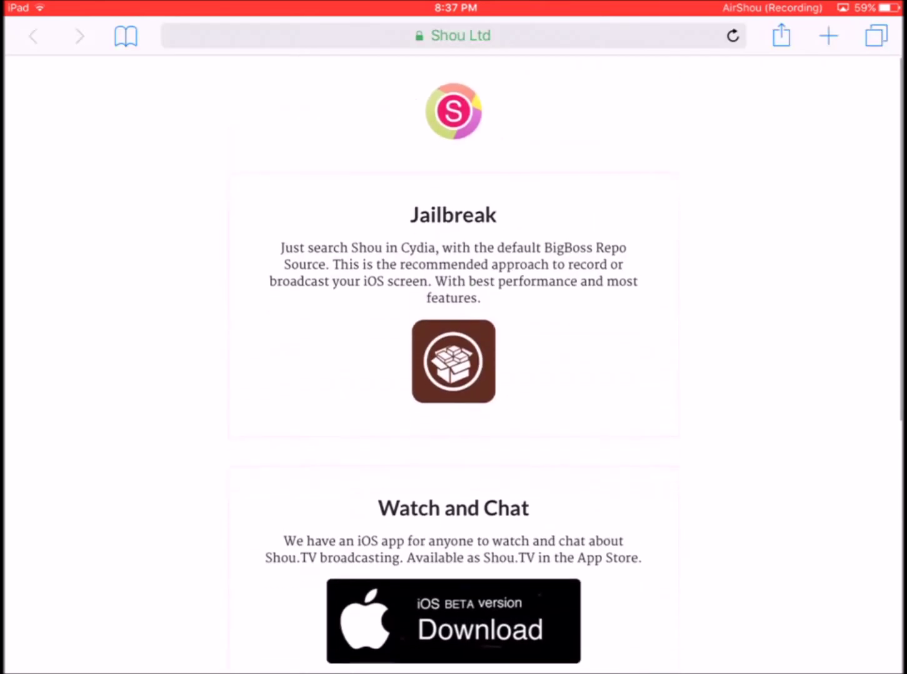
scroll(453, 354, down, 3)
scroll(453, 354, down, 5)
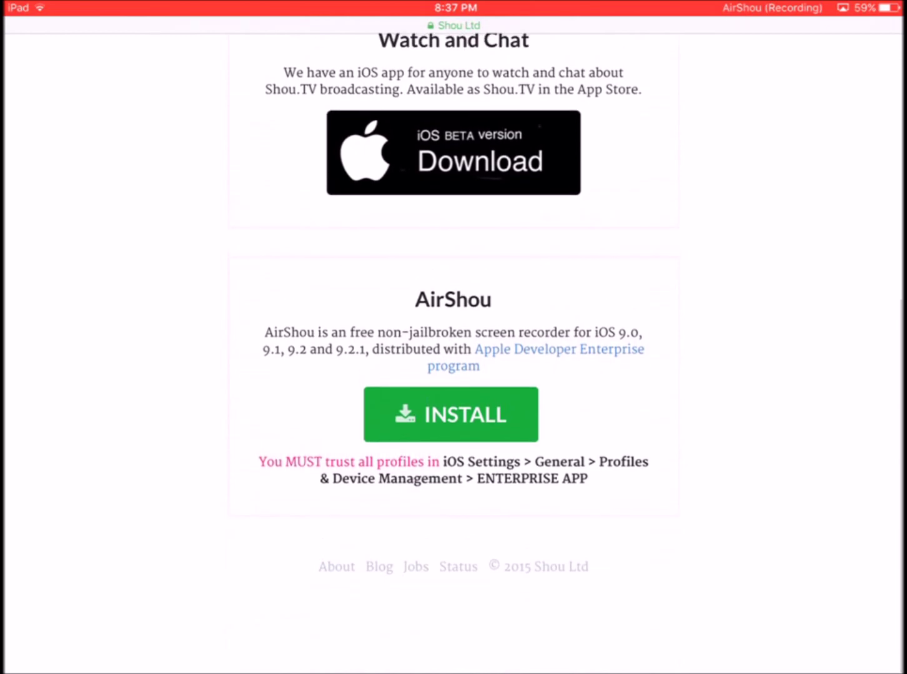
Install AirShou from the Shou.TV page, confirming the Install alert, then return home.
click(453, 26)
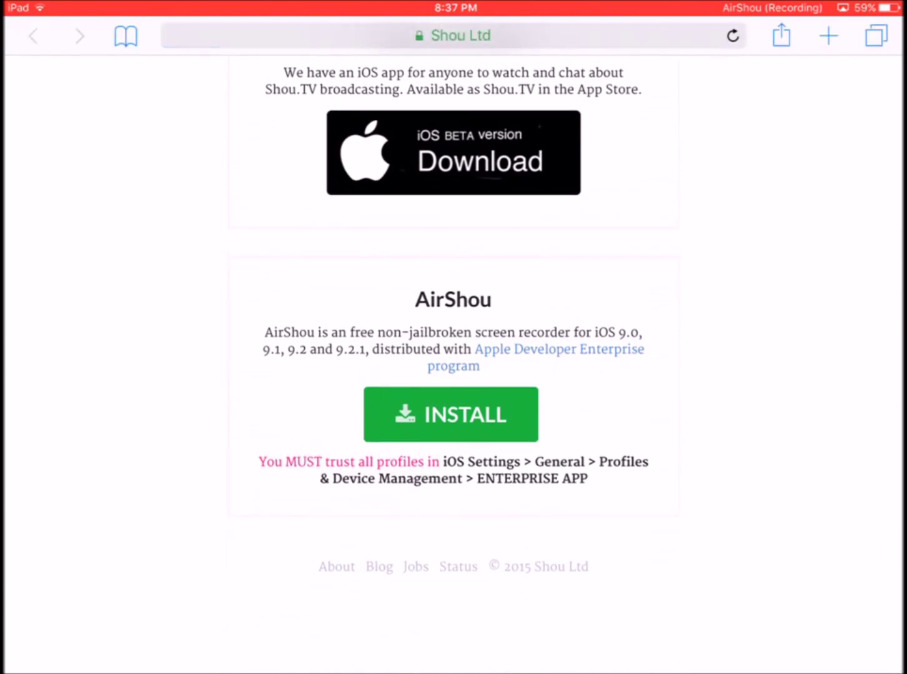
click(451, 414)
click(513, 374)
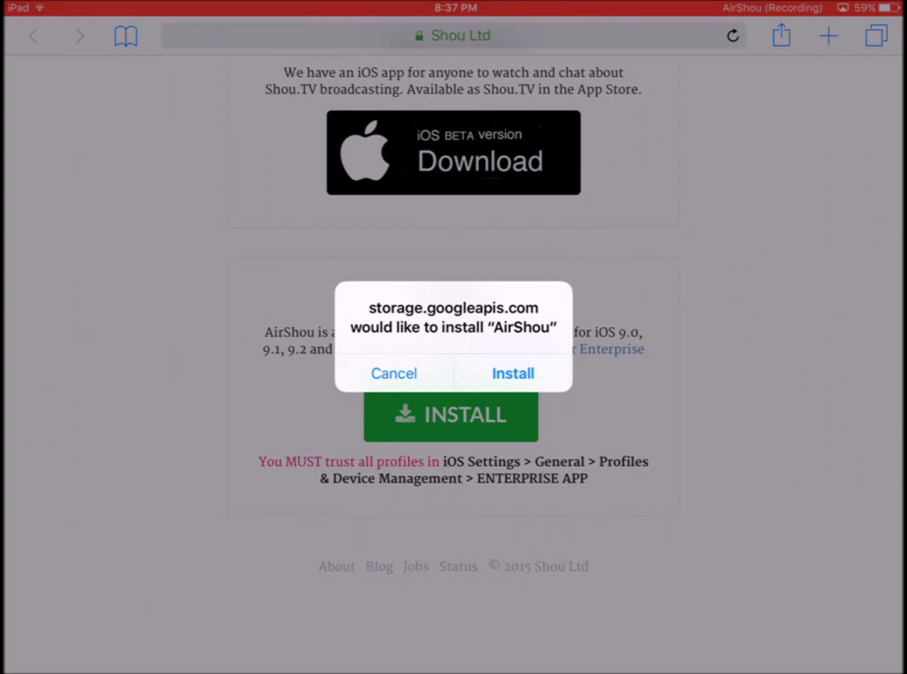
click(513, 373)
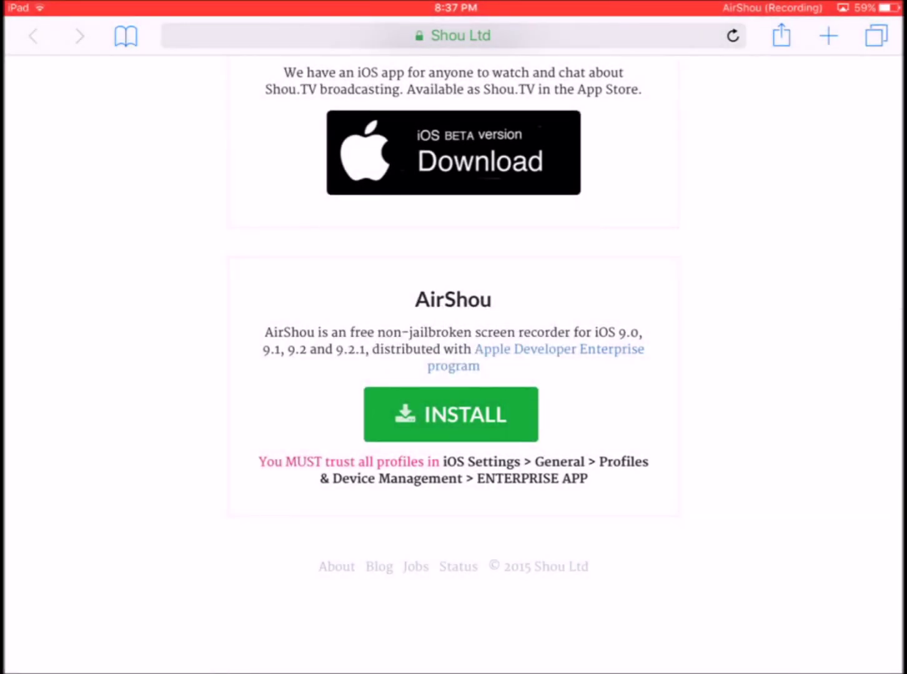
key(super+h)
key(super+h)
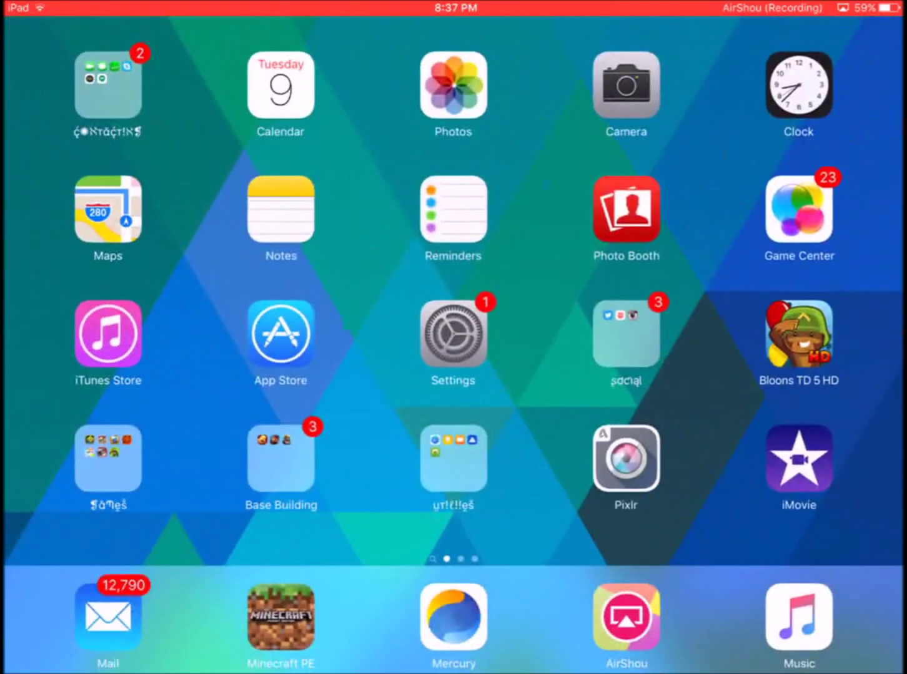
Try launching the new AirShou twice from the dock, then open Settings on General.
click(626, 616)
click(626, 616)
click(453, 333)
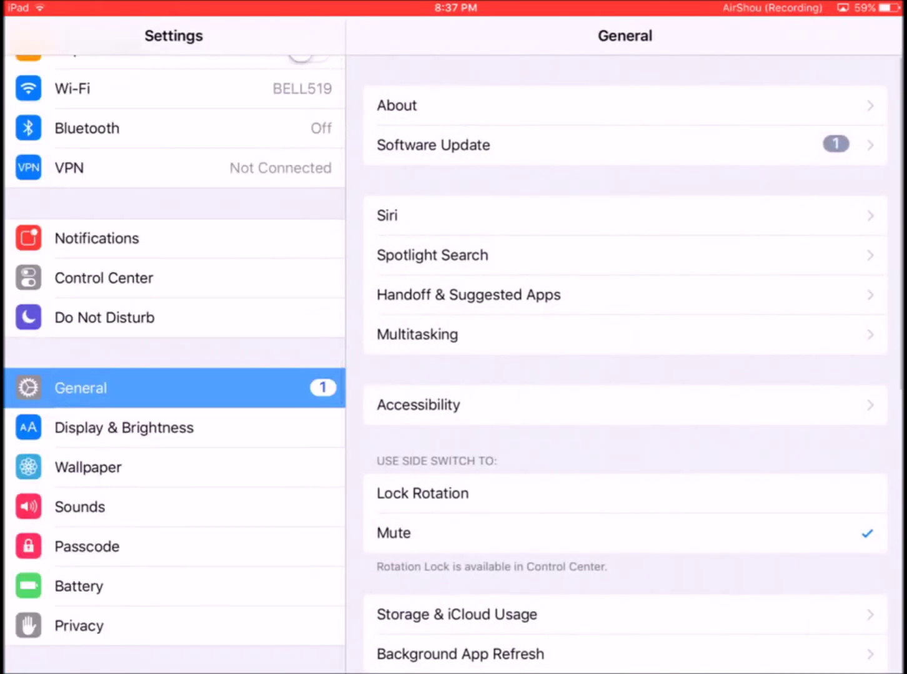
scroll(626, 365, down, 10)
Trust the Shou Ltd profile with AirShou verified, then reopen AirShou to see the recording.
click(625, 476)
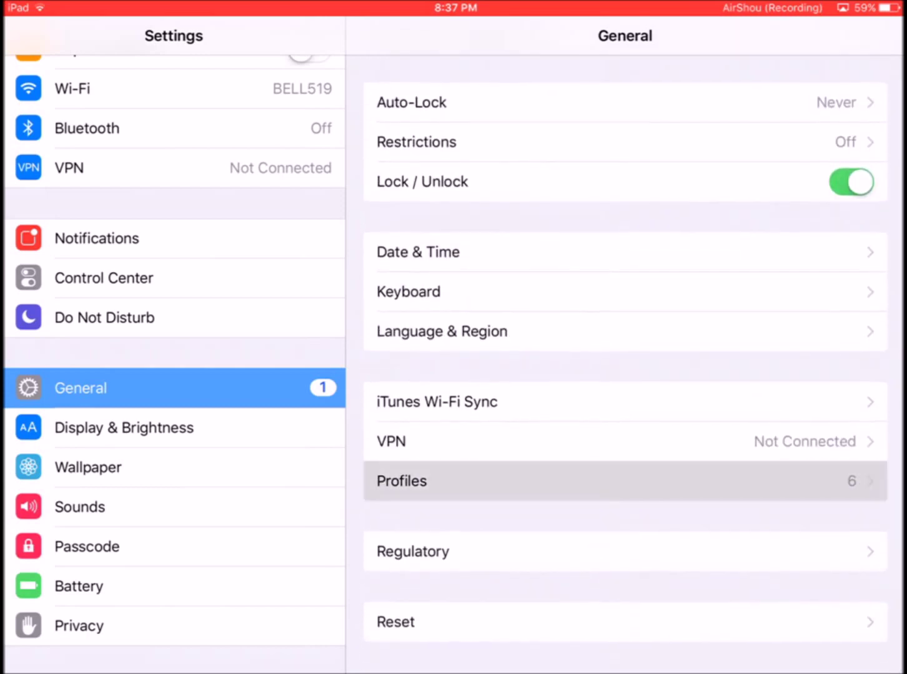
click(497, 479)
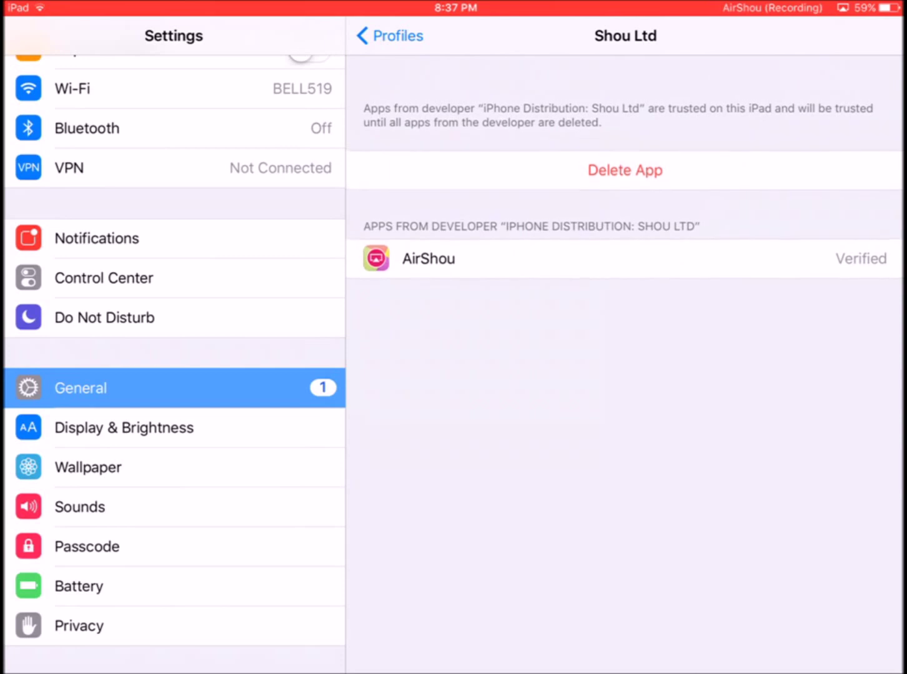
click(624, 163)
drag(626, 163, 625, 167)
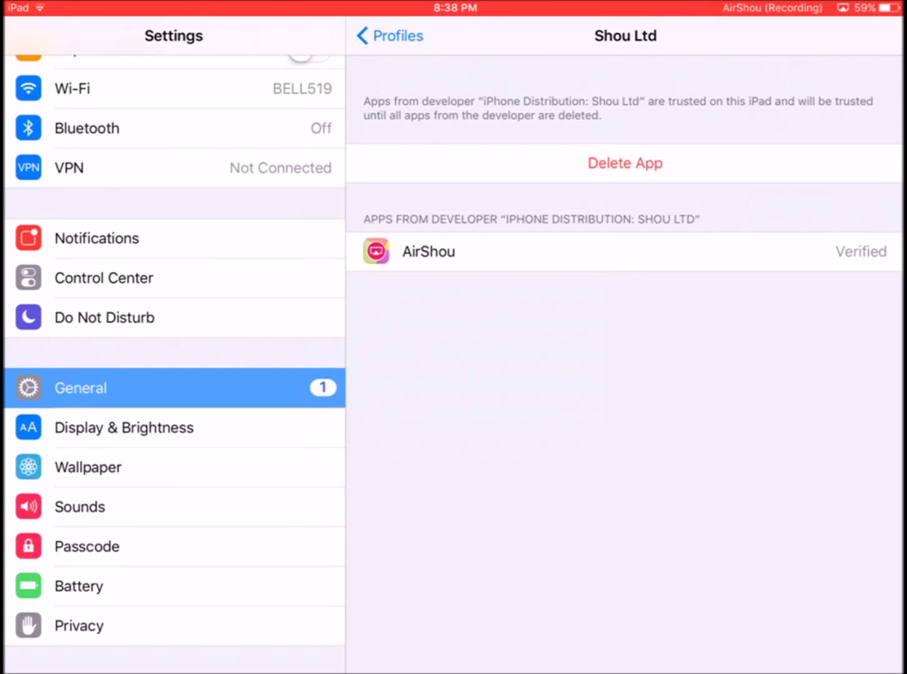
click(389, 35)
key(super)
click(626, 617)
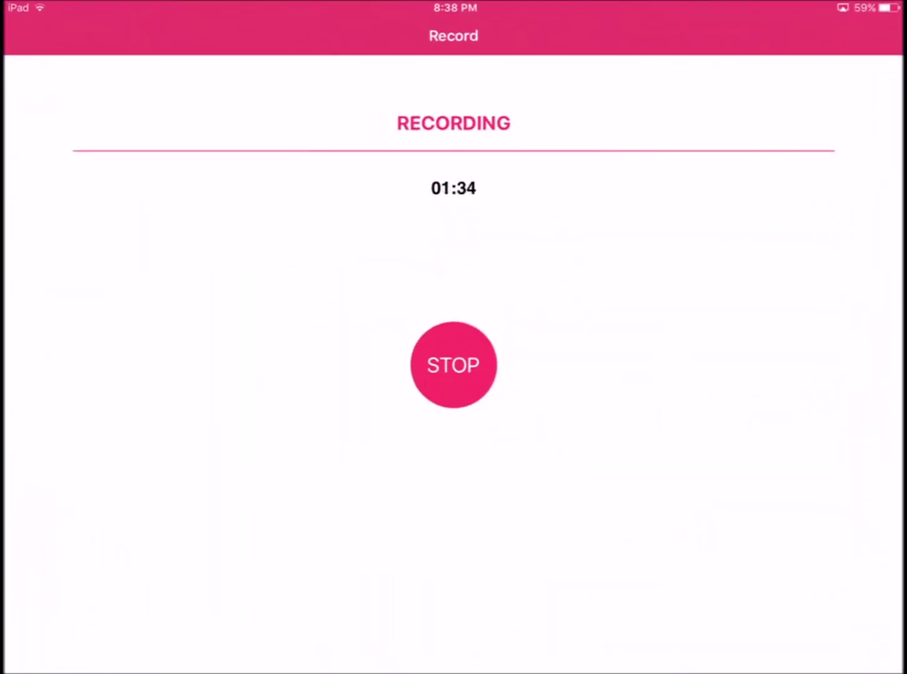